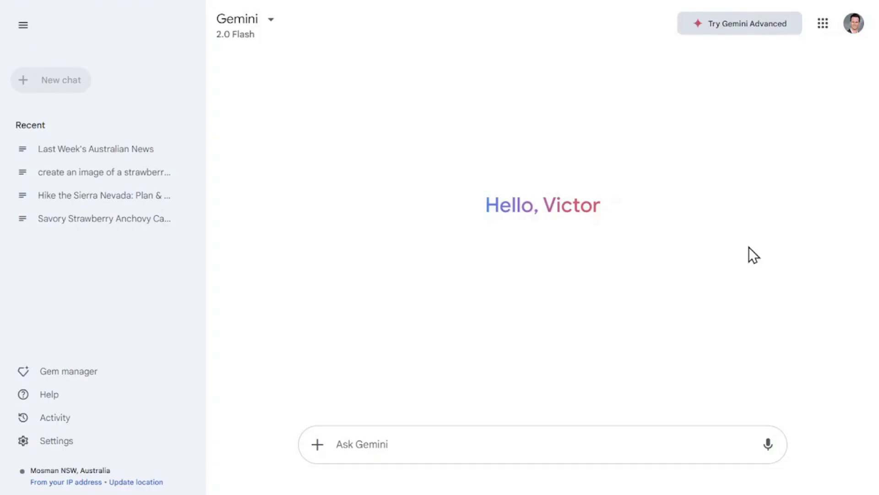
Open the Gemini Advanced upgrade offer and review its pricing and included features.
click(715, 27)
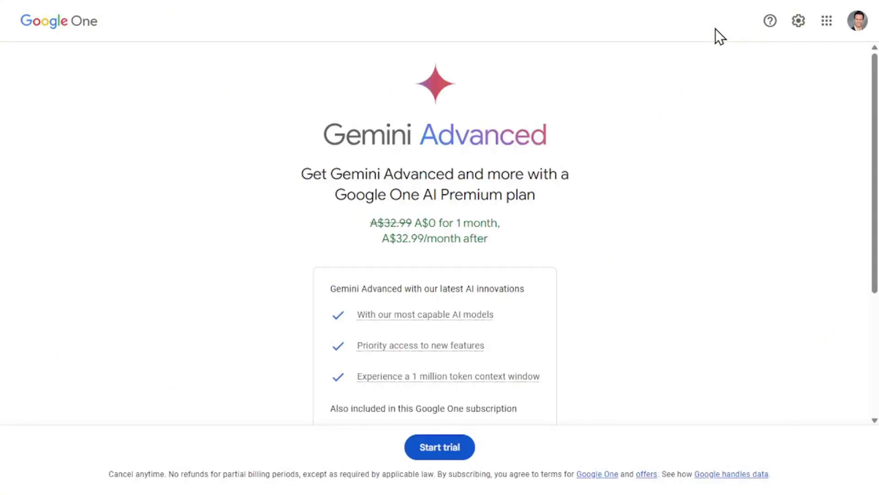
scroll(625, 204, down, 2)
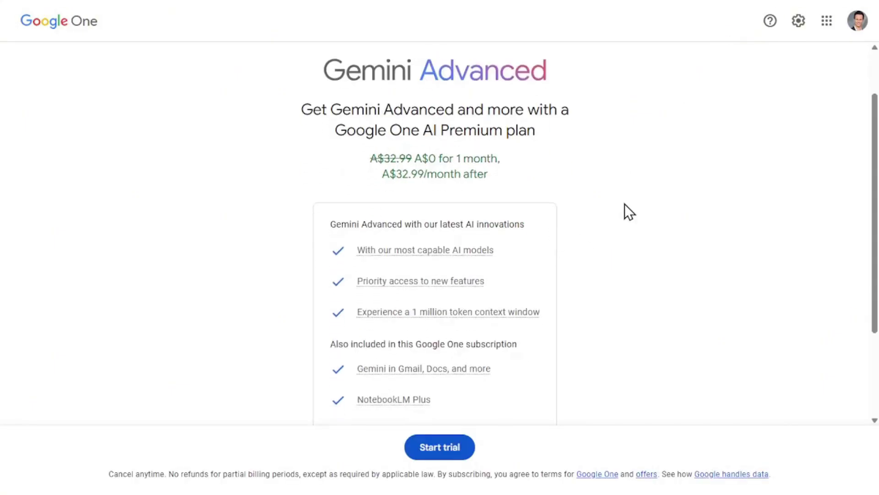
scroll(624, 204, down, 4)
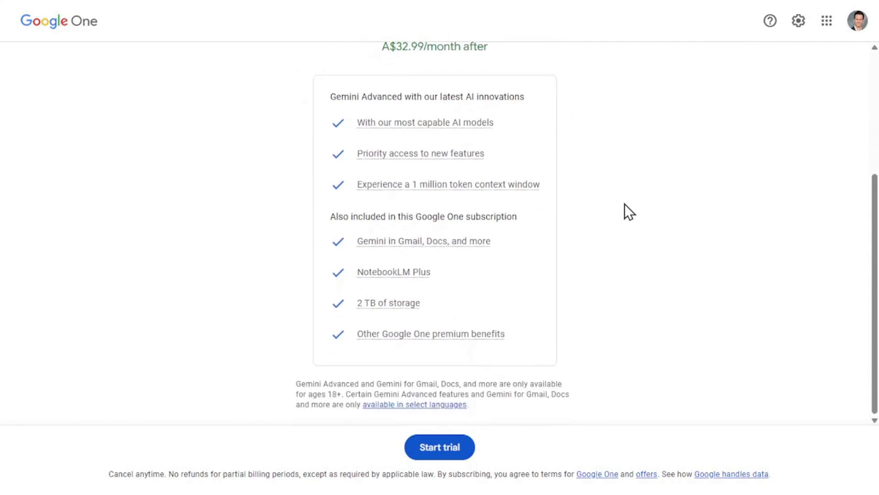
scroll(625, 204, up, 2)
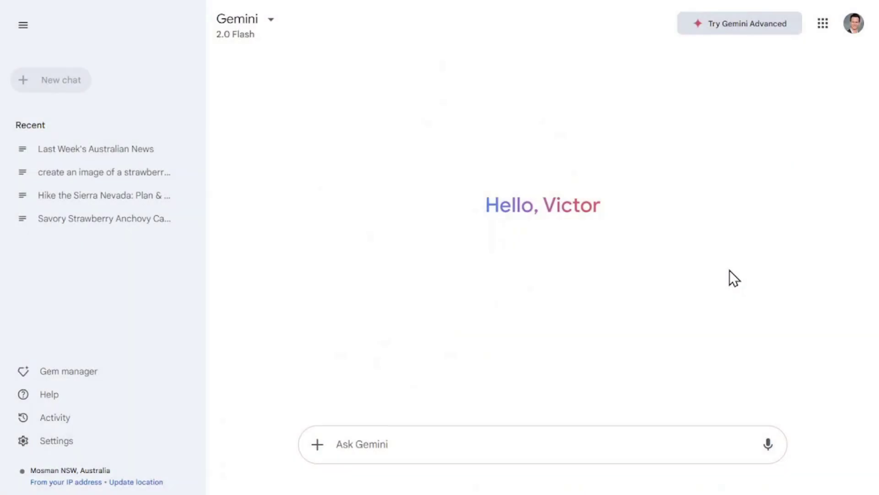
Check which Gemini models are available to choose from, keeping the current model.
click(244, 35)
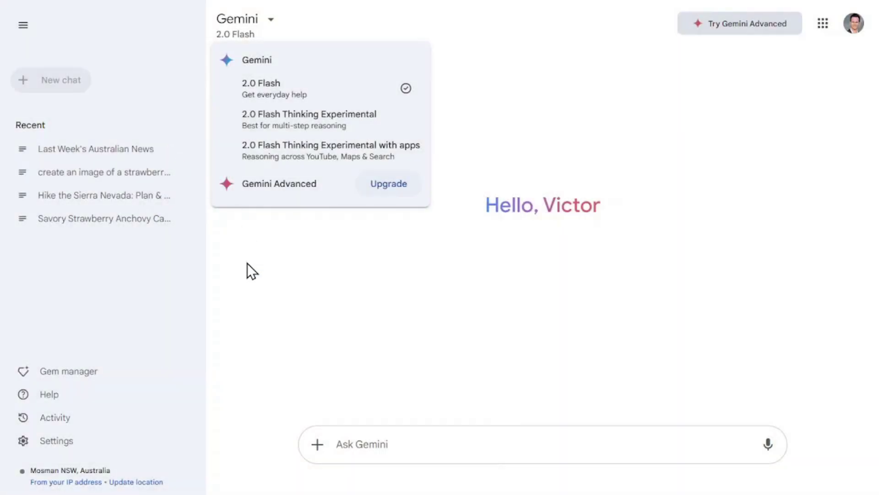
click(247, 263)
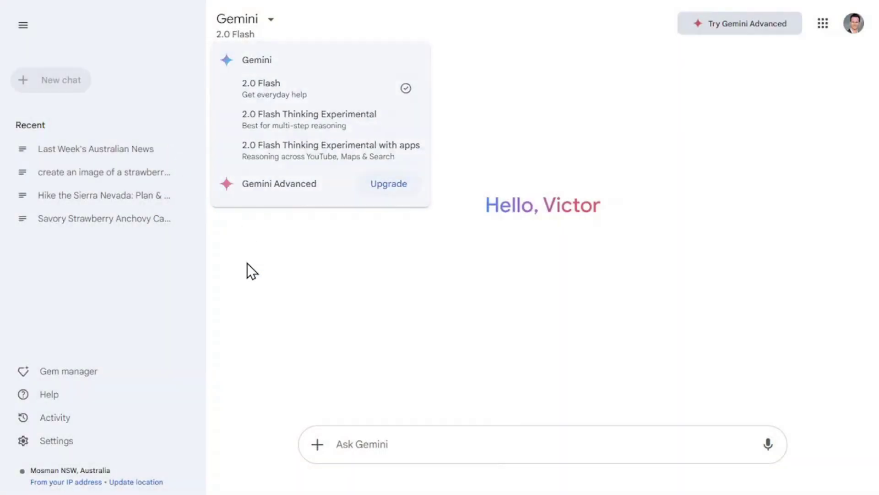
Open the recent chats on last week's Australian news and the strawberry image, and look through the generated images.
click(103, 152)
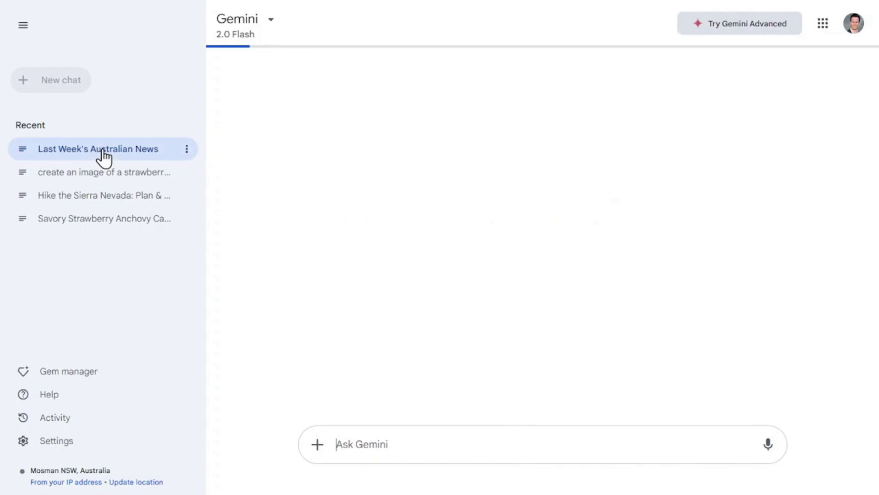
click(113, 177)
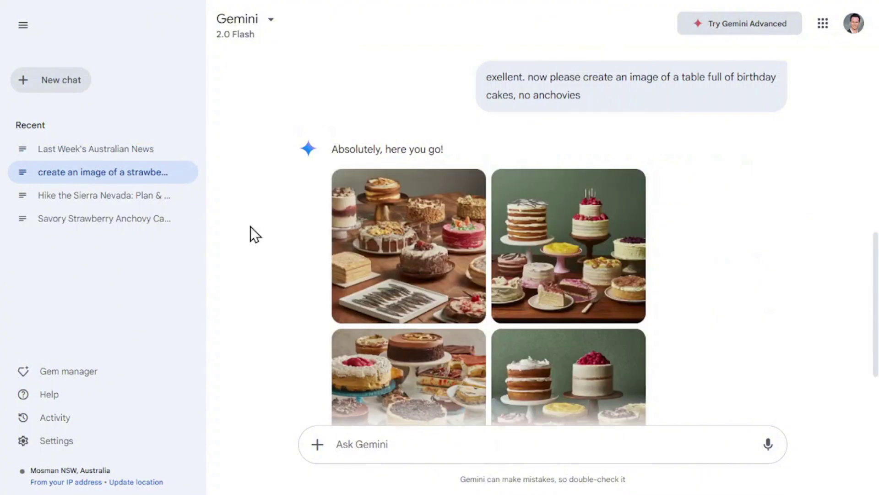
mouse_move(378, 201)
scroll(338, 231, up, 7)
scroll(343, 225, up, 2)
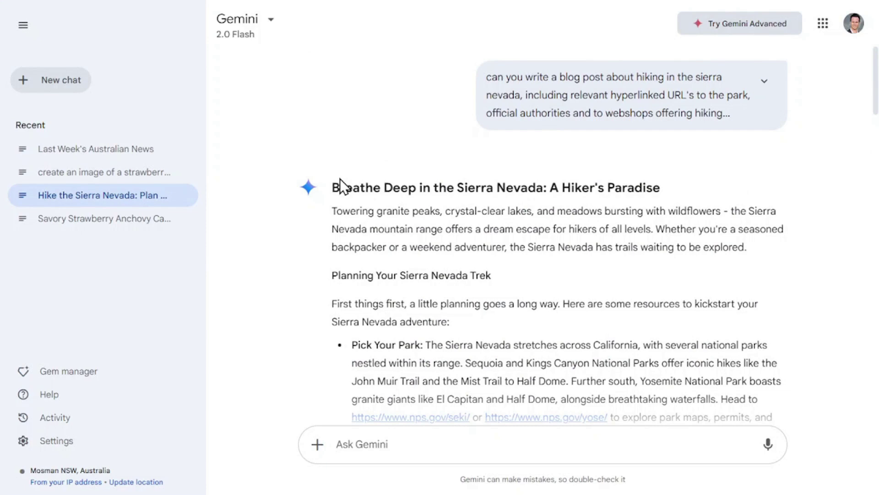
Read the Sierra Nevada hiking blog post in its recent chat, down to the HTML version.
scroll(342, 185, down, 3)
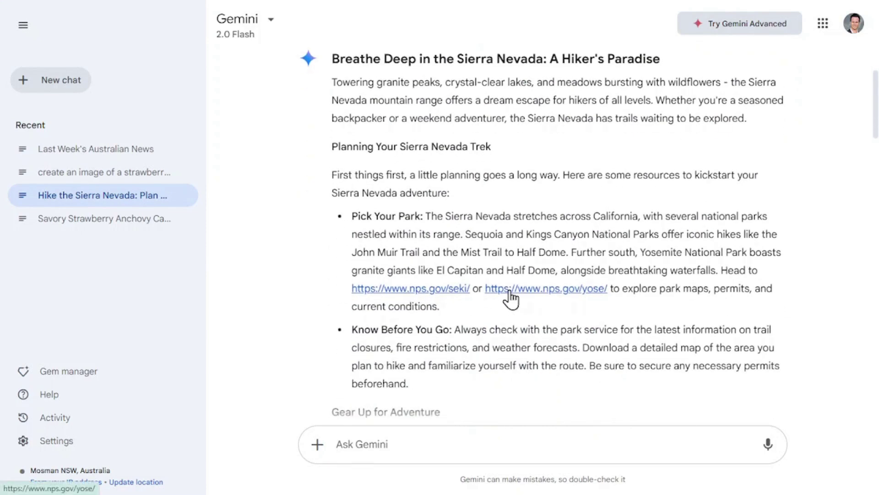
scroll(509, 296, down, 6)
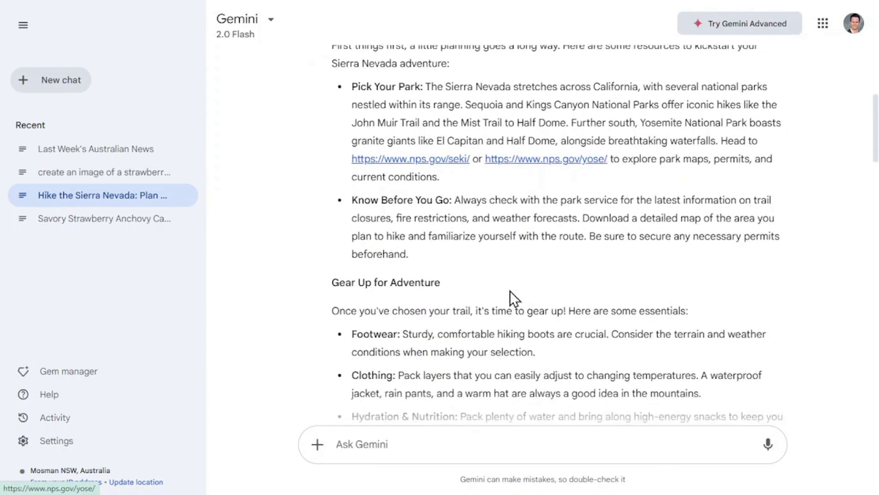
scroll(507, 288, down, 1)
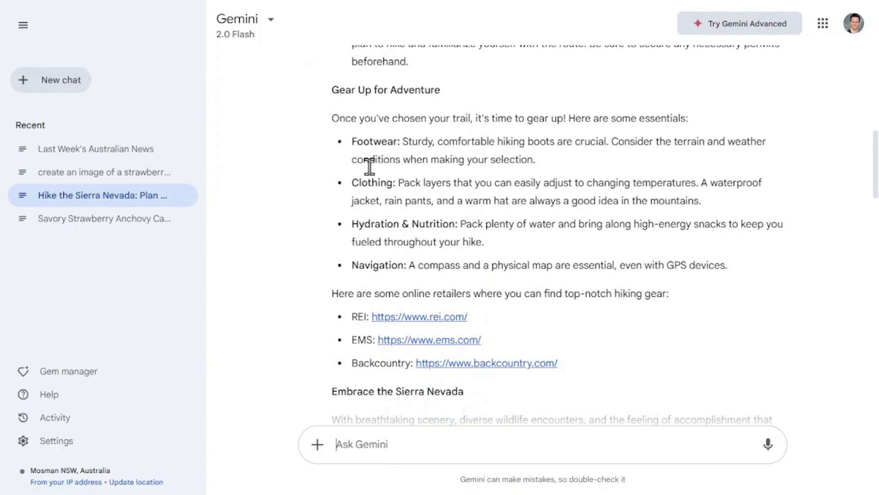
scroll(390, 193, down, 2)
scroll(390, 193, down, 5)
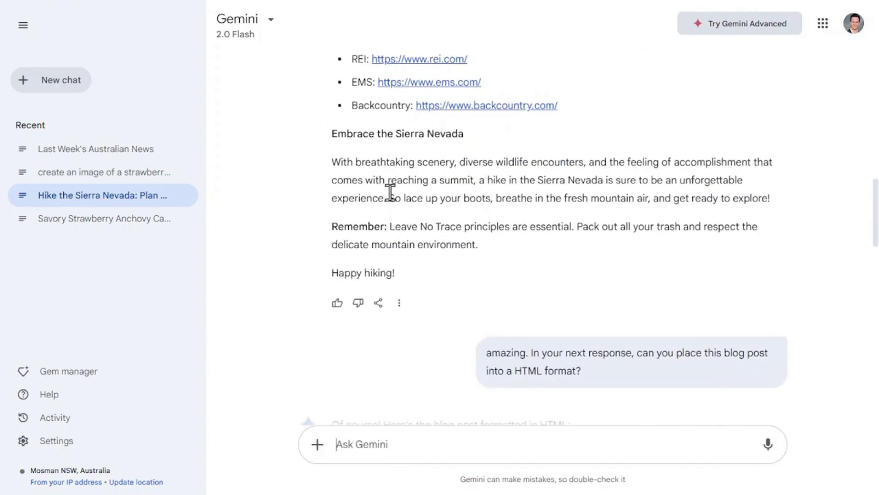
scroll(390, 193, down, 7)
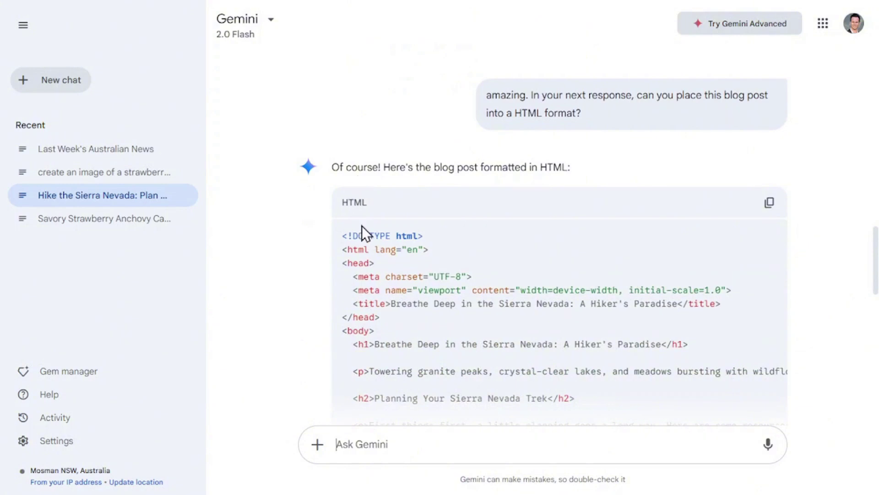
Copy the HTML code of the Sierra Nevada blog post and review the rest of the code block.
scroll(362, 225, down, 3)
click(770, 74)
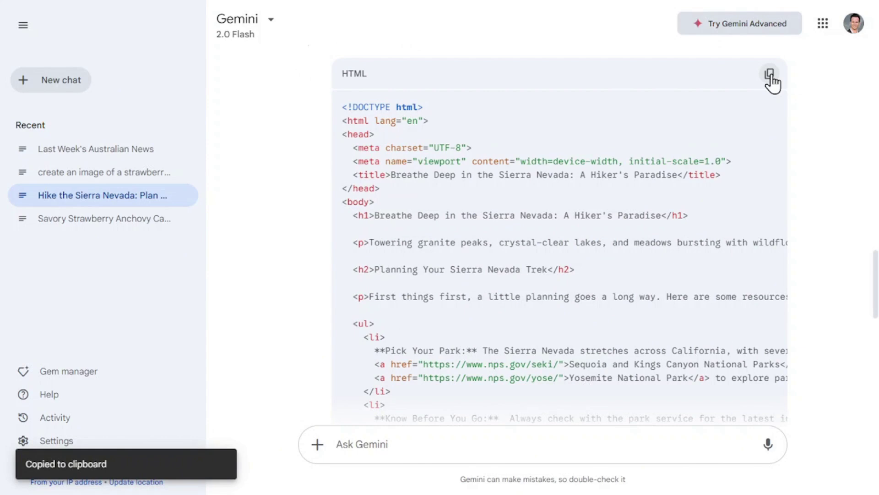
scroll(579, 165, down, 9)
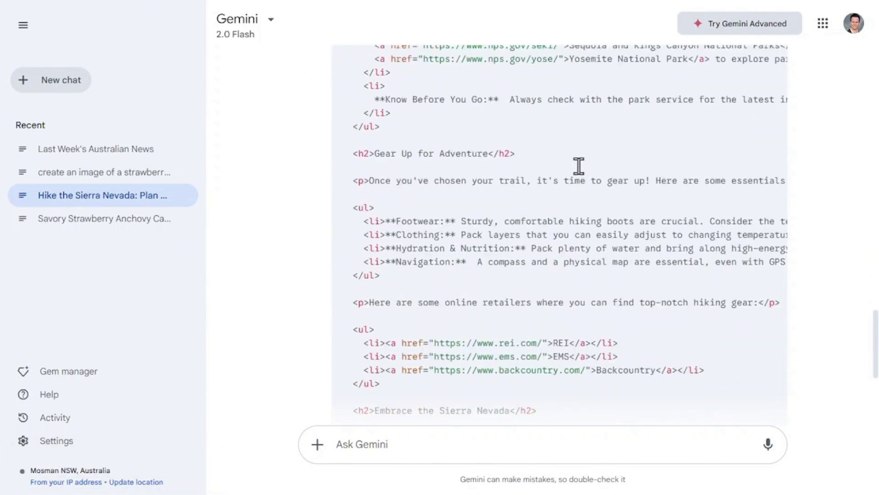
scroll(579, 165, down, 5)
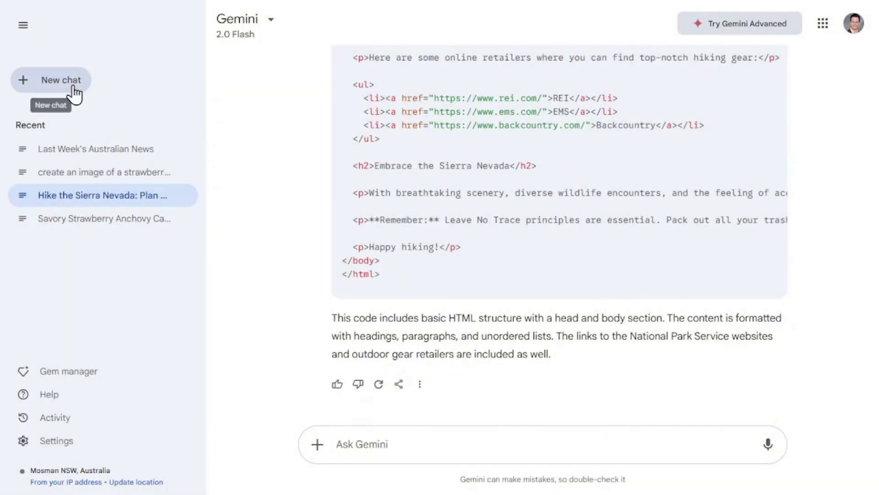
Start a new chat and submit the prompt "Can you provide a blog about best practices for HR management?".
click(73, 87)
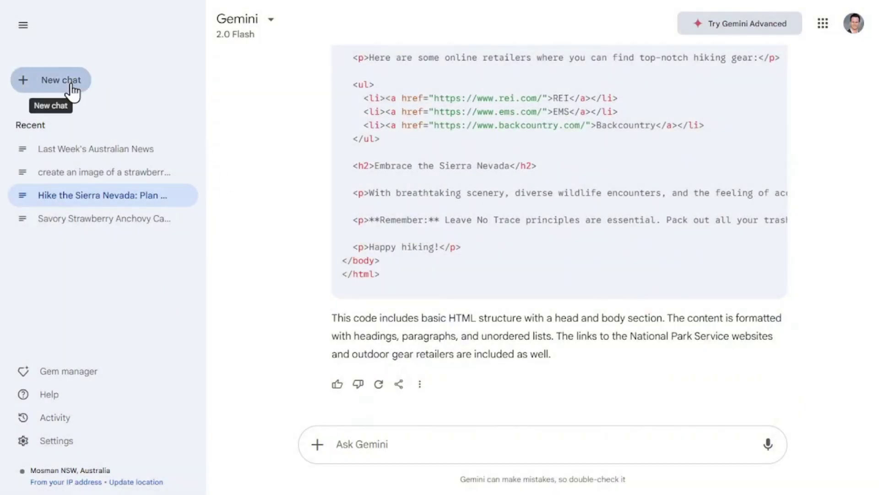
text(Ca)
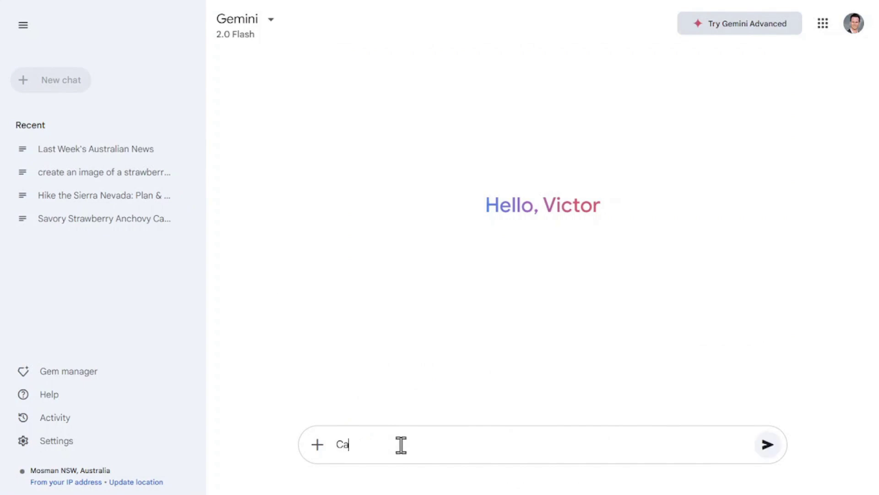
text(n you provide a blog about be)
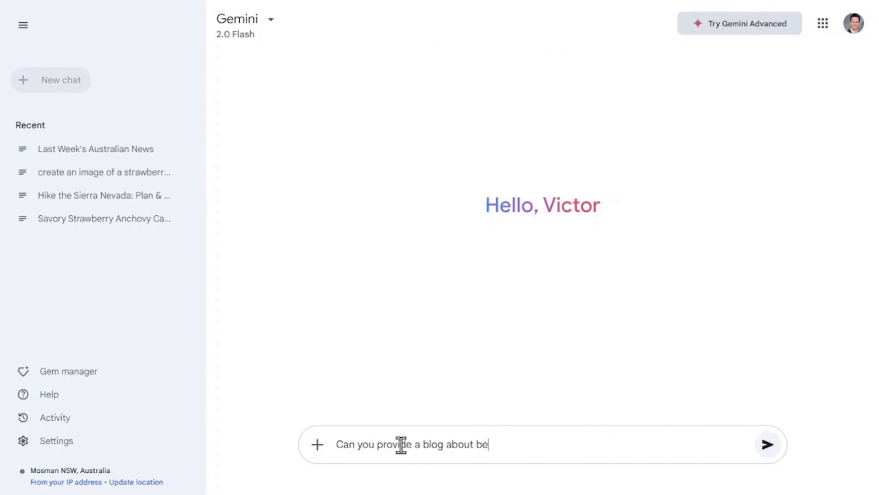
text(st practices for HR menagement?)
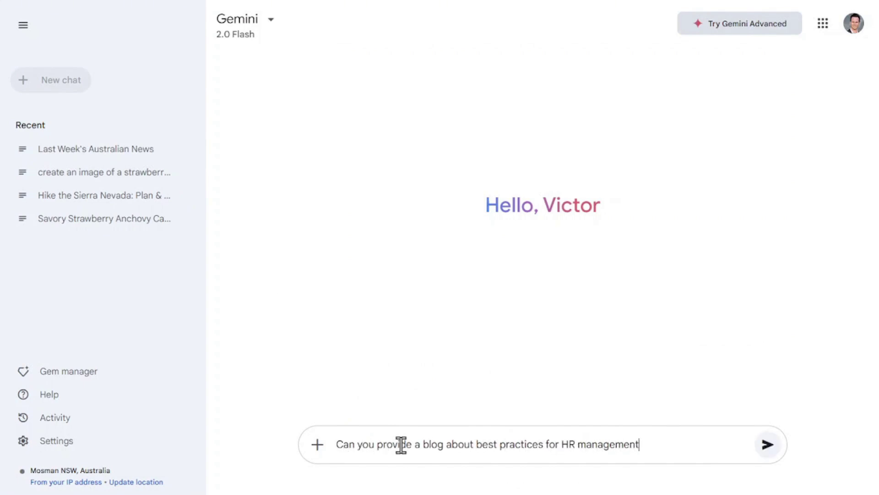
key(Return)
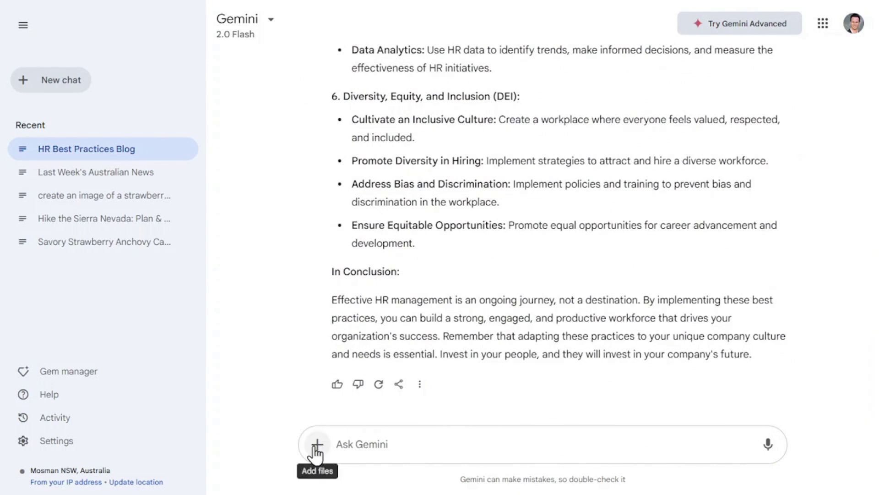
With the 2.0 Flash Thinking Experimental model, ask "can you create a blog about best practices in HR, make it less AI looking?".
click(246, 27)
click(289, 123)
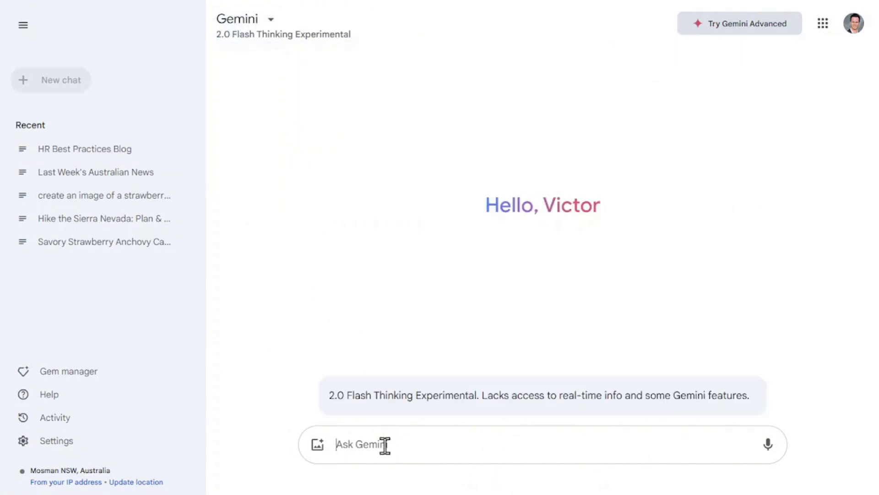
text(can you create a b)
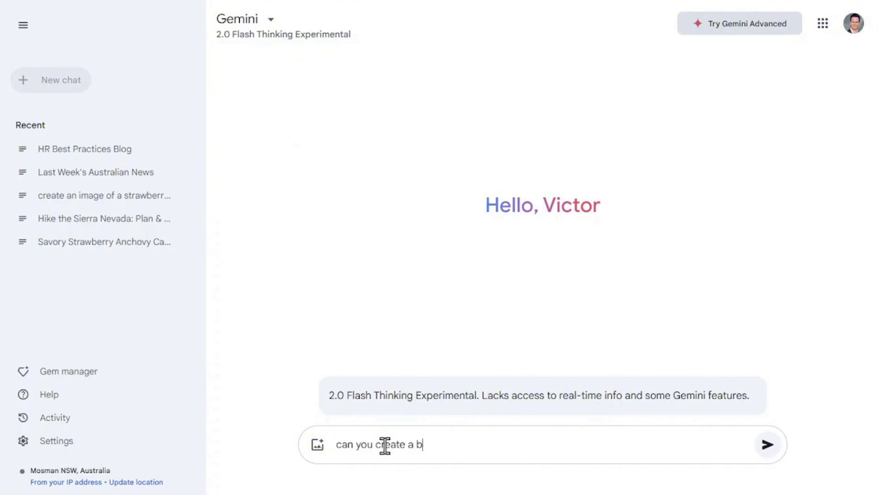
text(log about best practices in HR, make it )
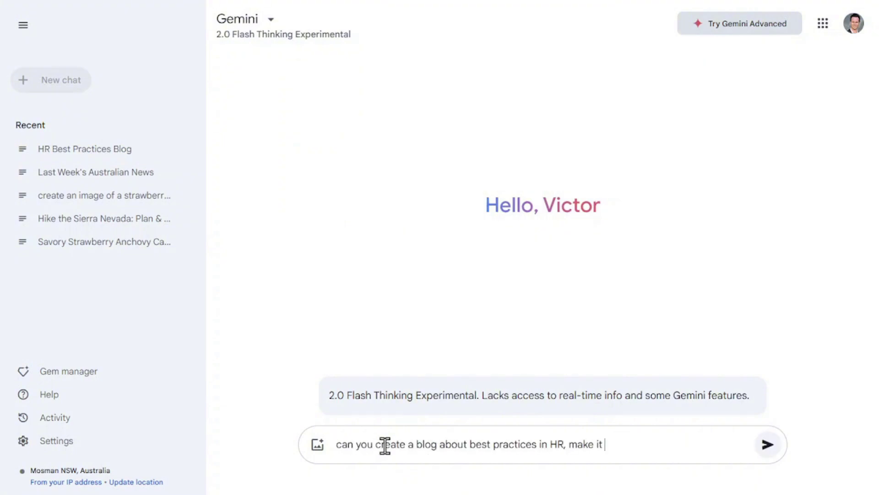
text(less AI looking?)
key(Return)
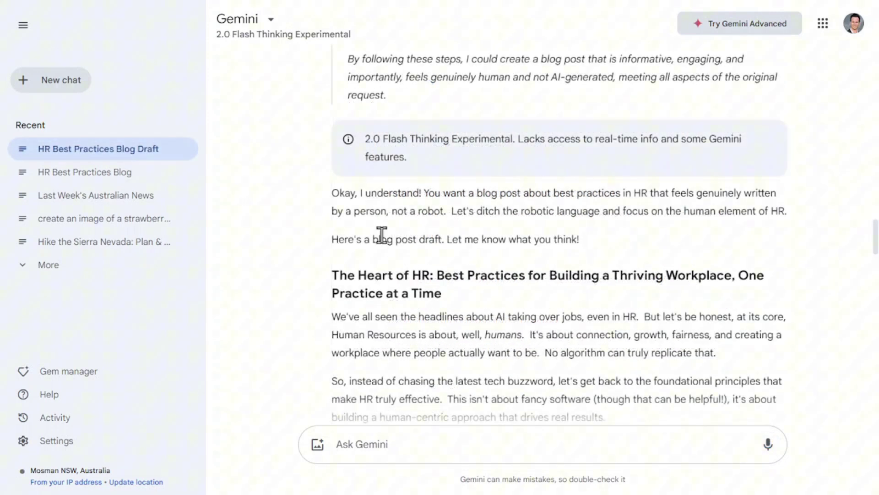
Read through the generated HR best practices blog draft to its end.
scroll(381, 236, down, 5)
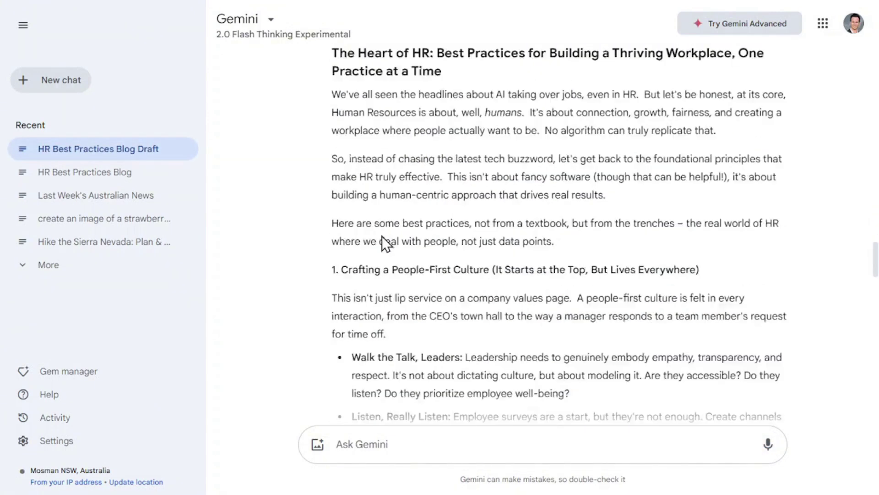
scroll(381, 236, up, 2)
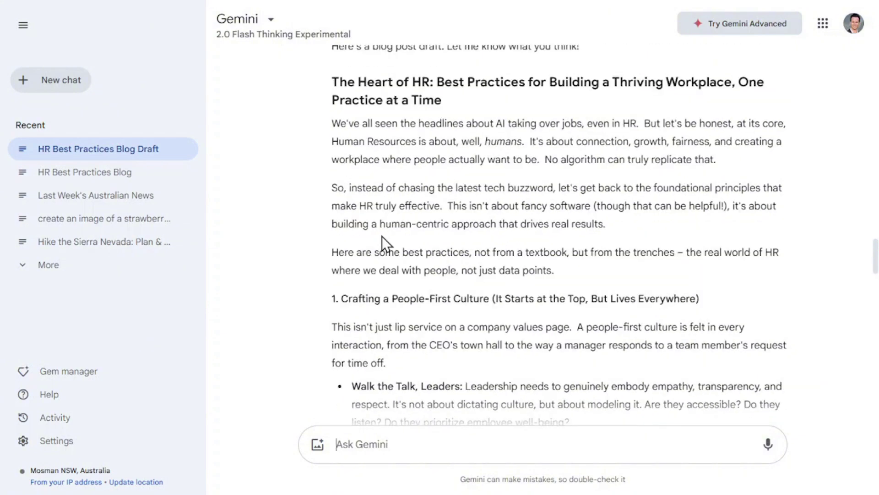
scroll(381, 236, down, 15)
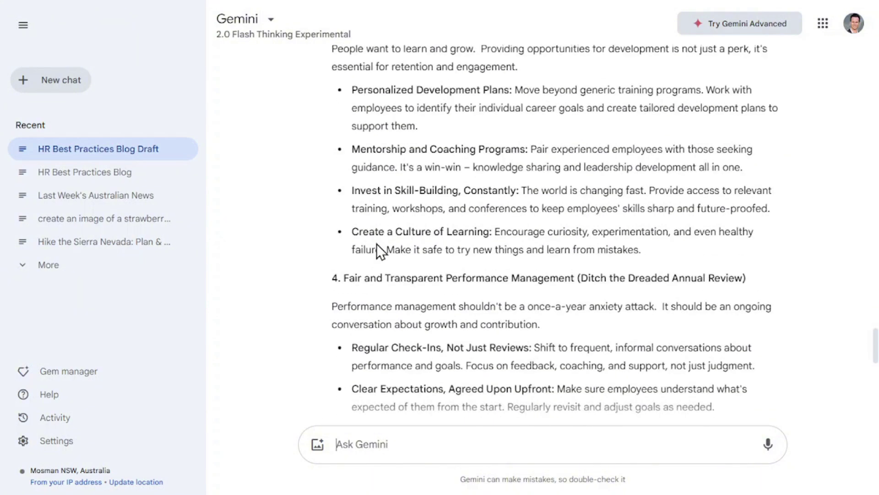
scroll(376, 244, down, 15)
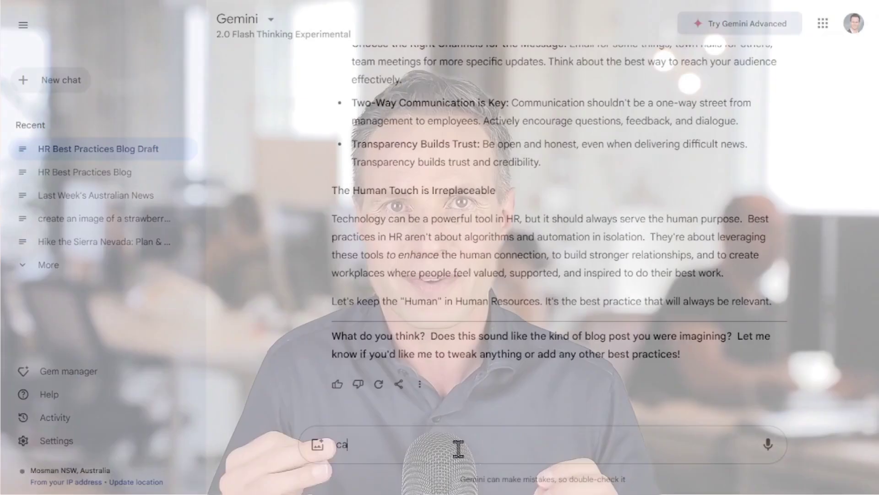
Ask Gemini to get rid of the dot points and make the blog a more flowing text with only 3 subheadings.
text(n you get rid of hte d)
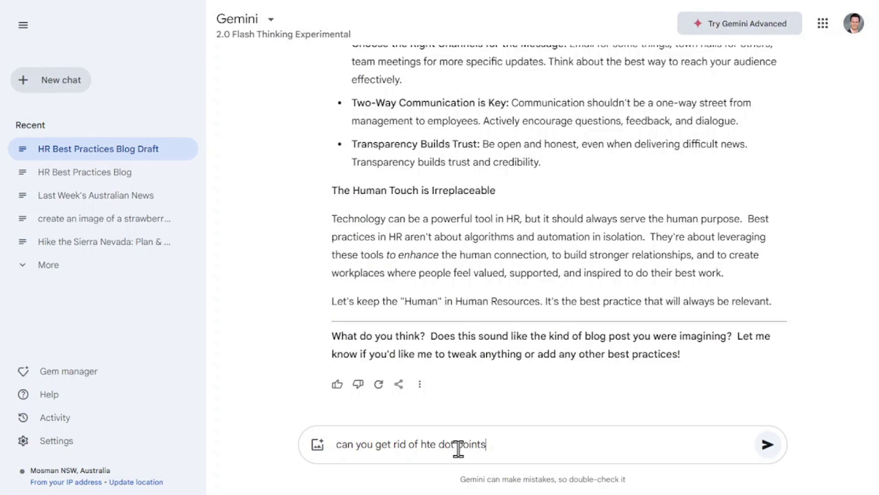
text(and make it more a flowing text with only 3 subheadings)
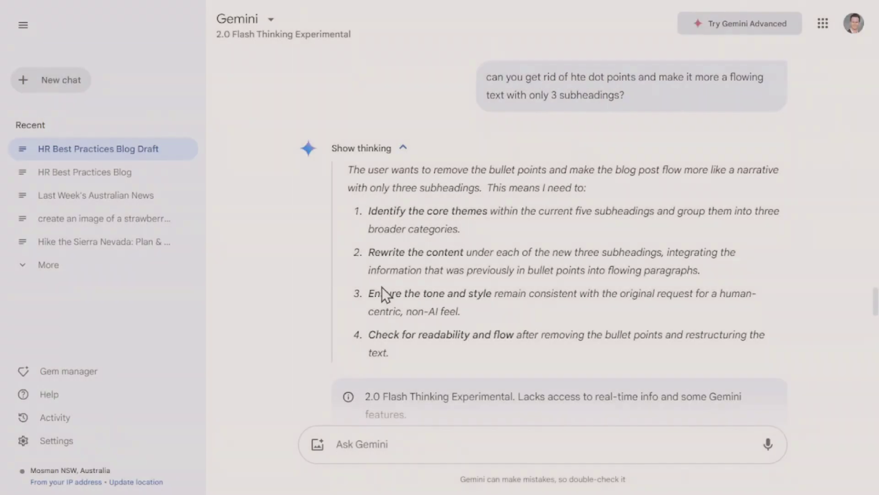
Review the rewritten HR blog's flowing text under its three subheadings.
scroll(362, 261, down, 5)
scroll(362, 261, down, 15)
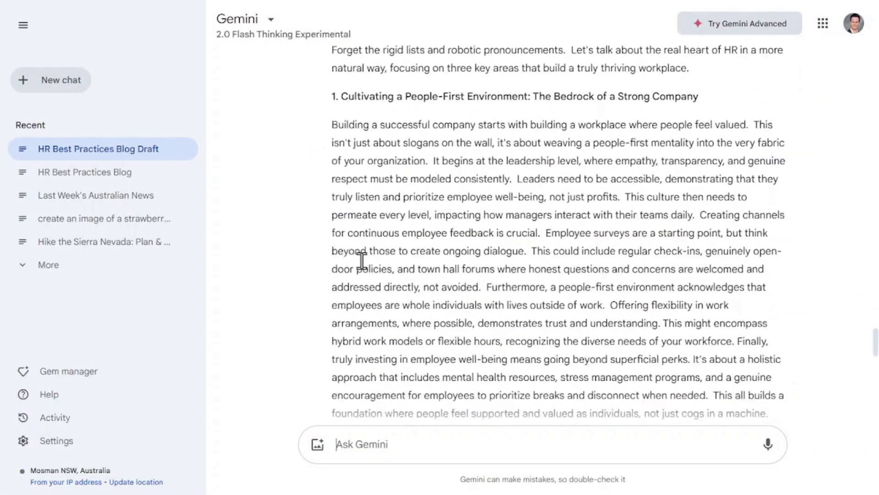
scroll(362, 262, down, 4)
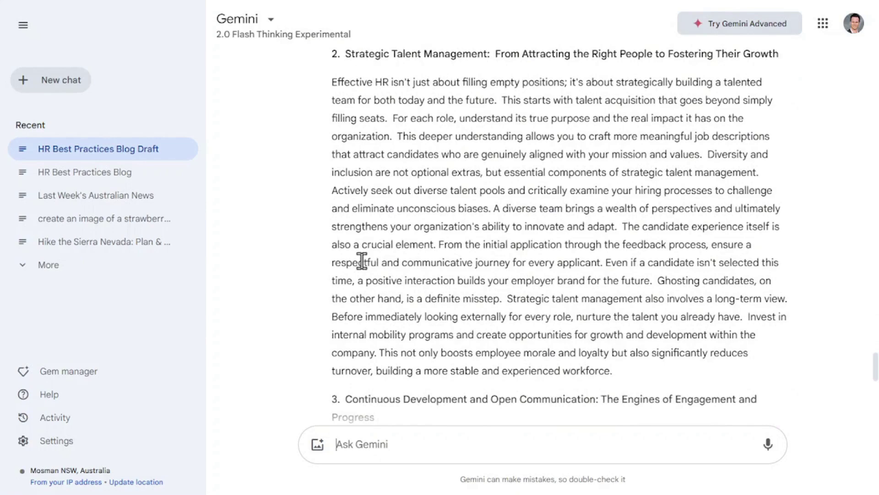
scroll(361, 262, down, 10)
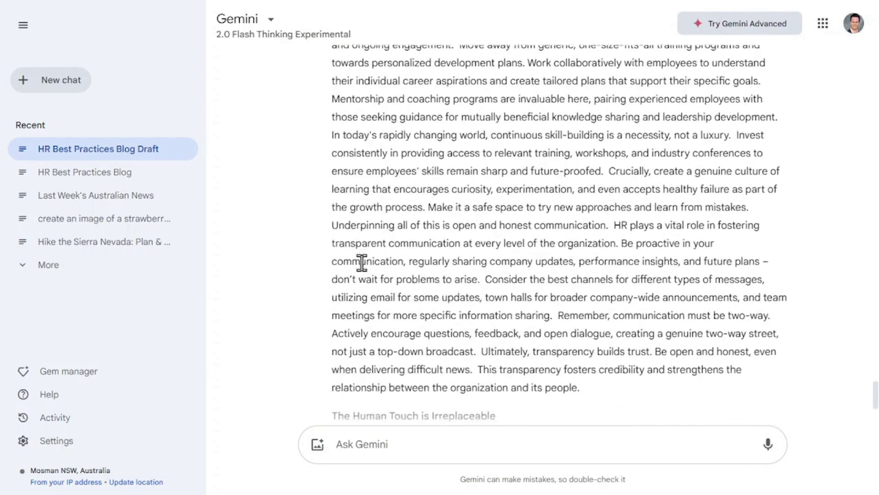
Read on to the final section of the rewritten HR blog, "The Human Touch is Irreplaceable".
scroll(361, 262, down, 5)
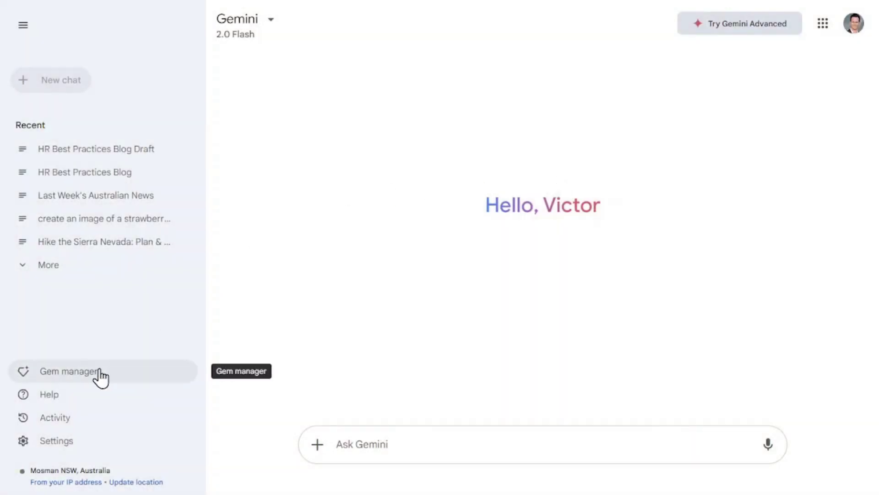
View the Gems premade by Google in the Gem manager and open the Brainstormer Gem.
click(99, 374)
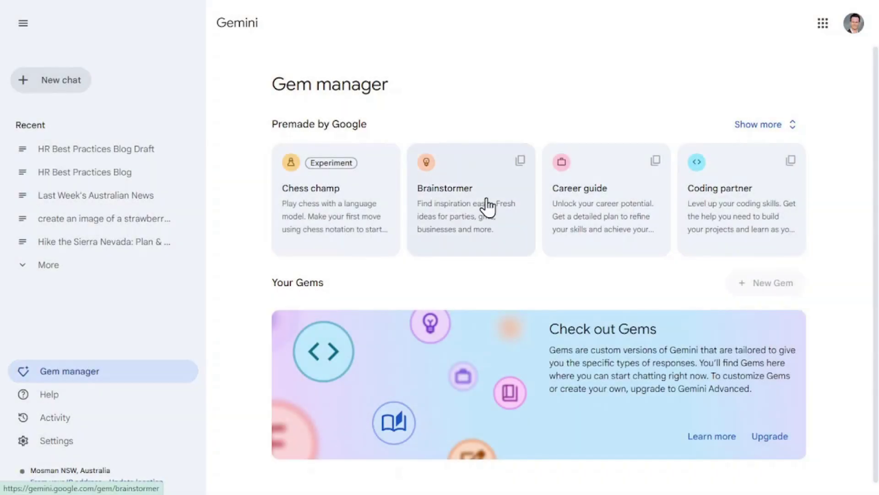
click(488, 205)
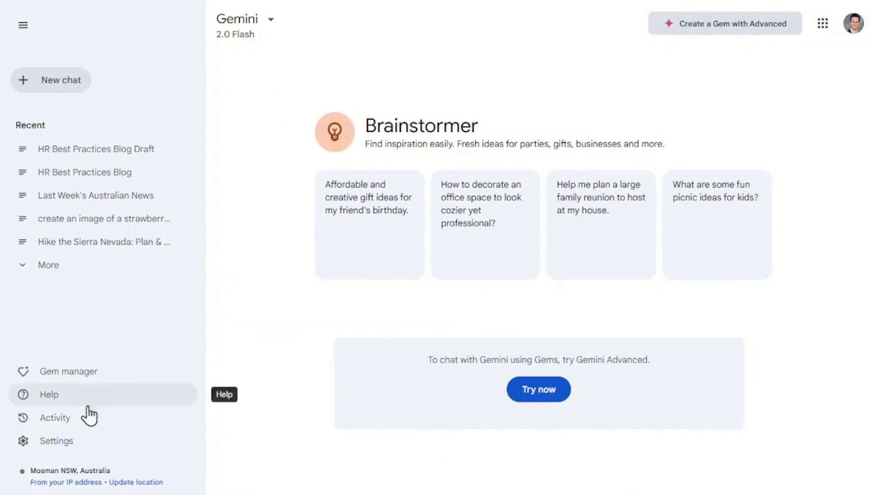
Review the Gemini Apps Activity page with its saving and deletion settings and the logged prompts.
click(85, 421)
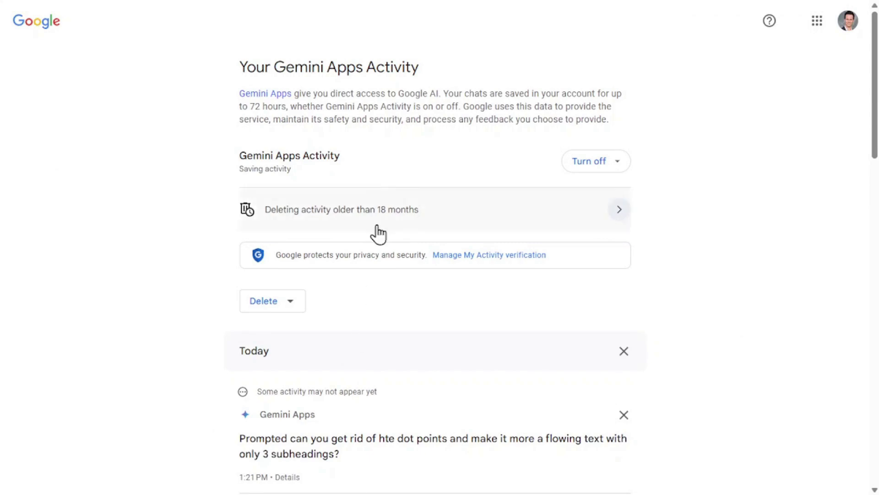
scroll(669, 203, down, 20)
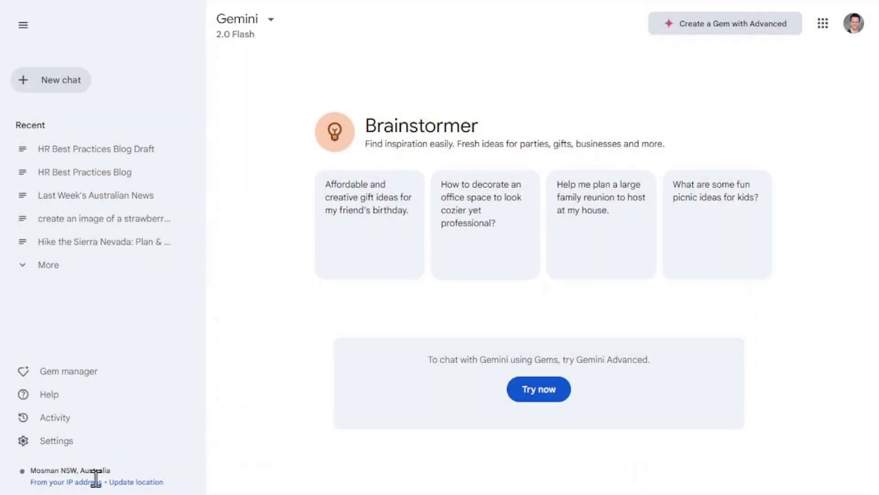
Try out the dark theme and switch back to the light theme.
click(69, 440)
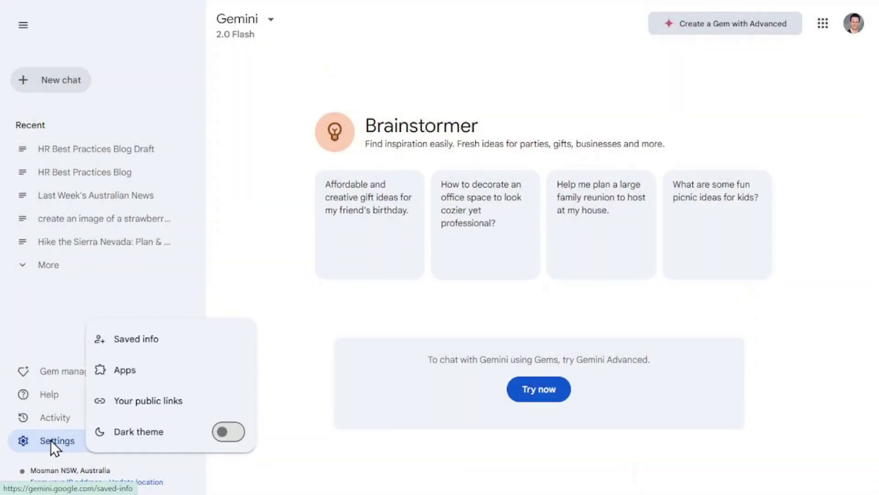
click(236, 432)
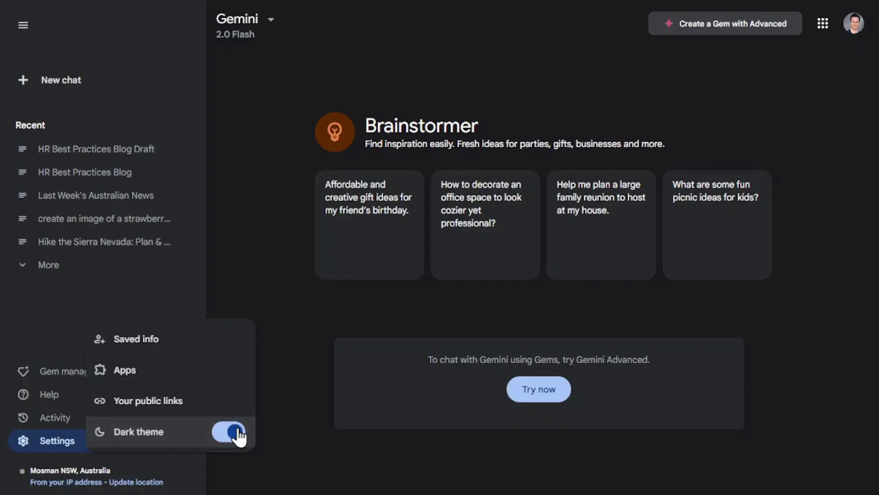
click(235, 432)
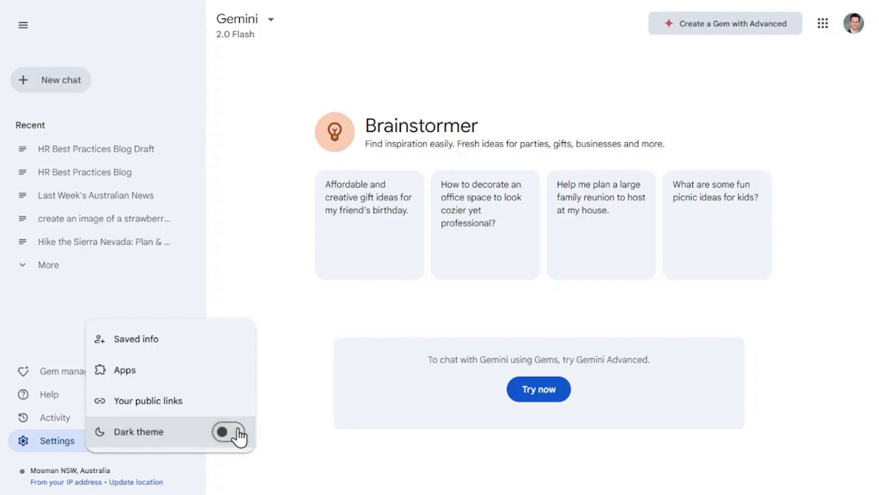
Open the page for managing shared public links and show it in full screen.
click(134, 408)
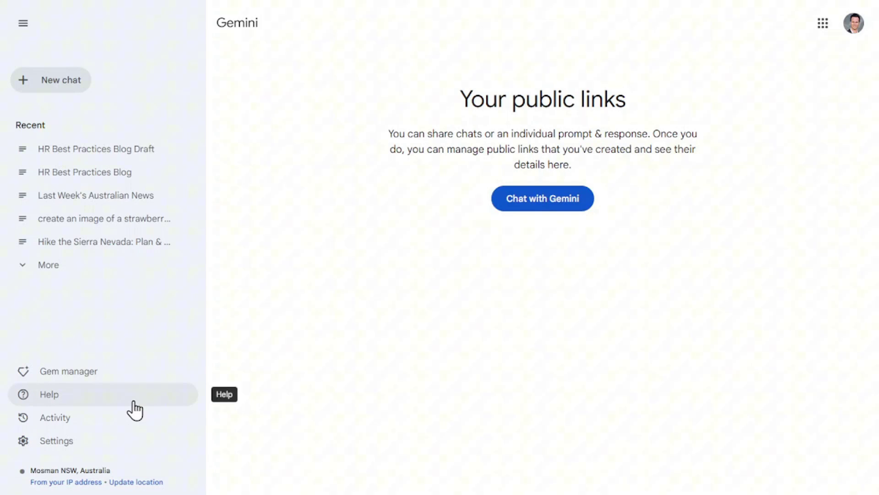
key(F11)
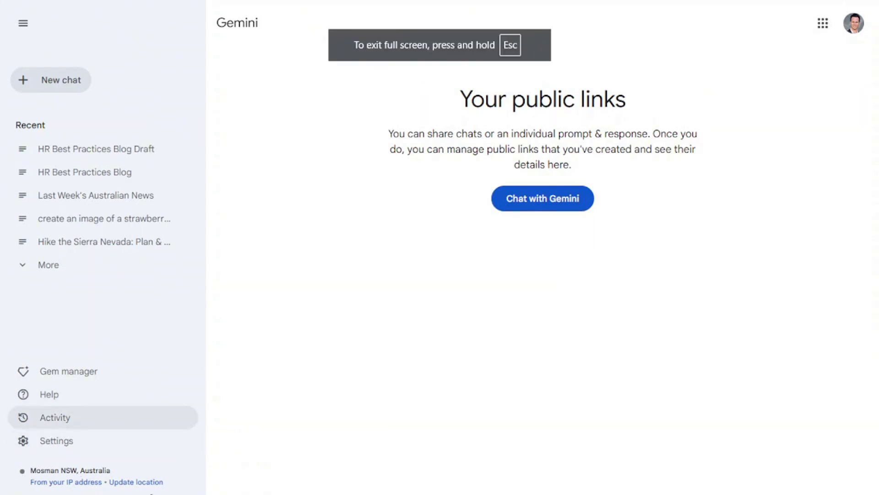
Examine the connected apps available to Gemini in the Productivity, Travel and Media groups.
click(69, 450)
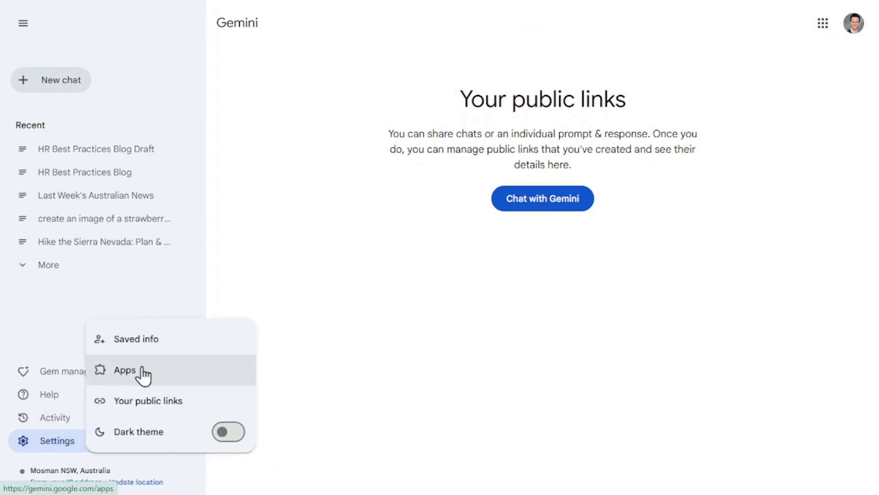
click(143, 375)
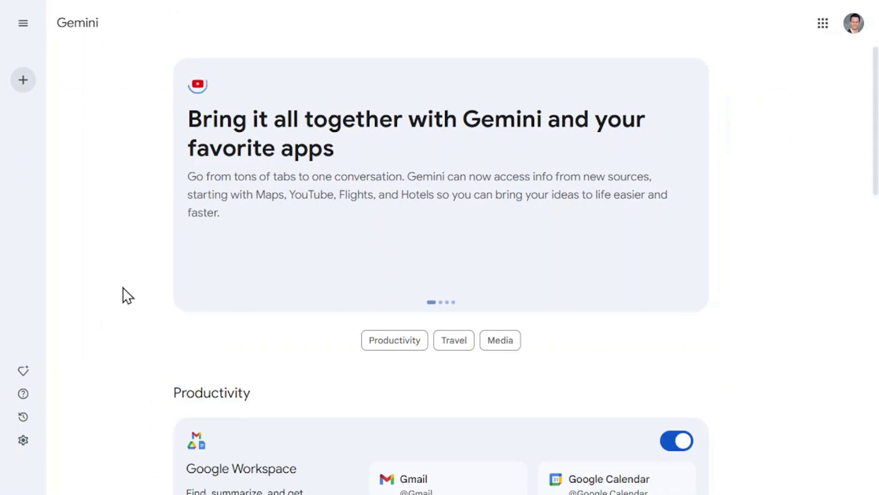
scroll(123, 288, down, 3)
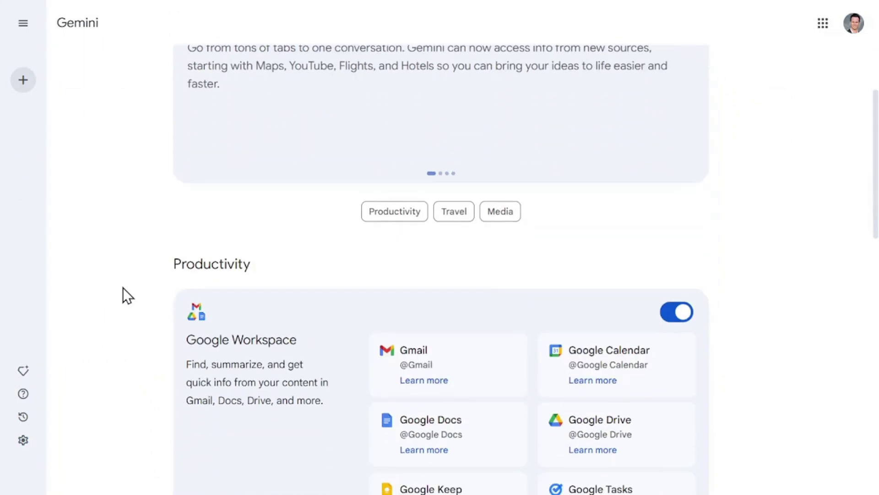
scroll(124, 295, down, 3)
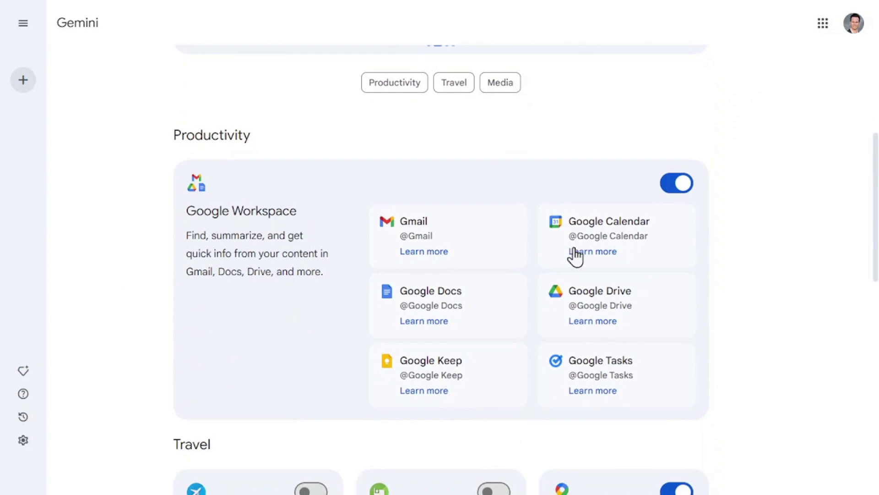
scroll(495, 293, down, 7)
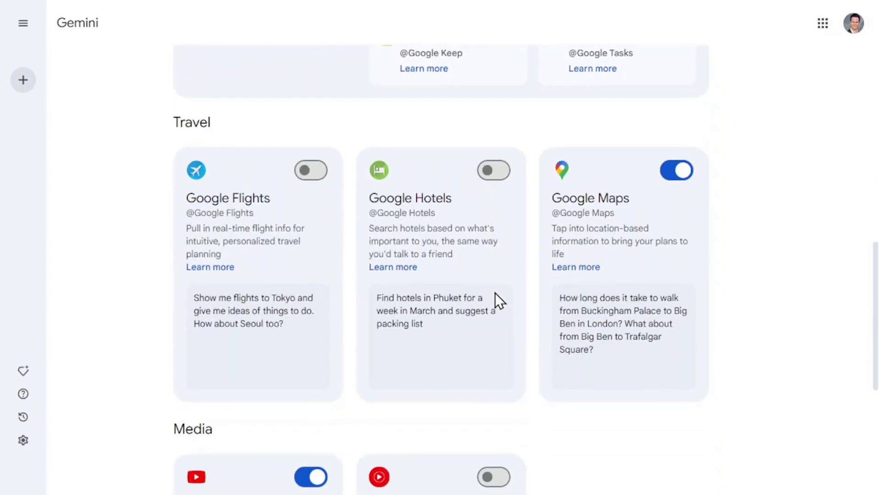
scroll(168, 217, down, 7)
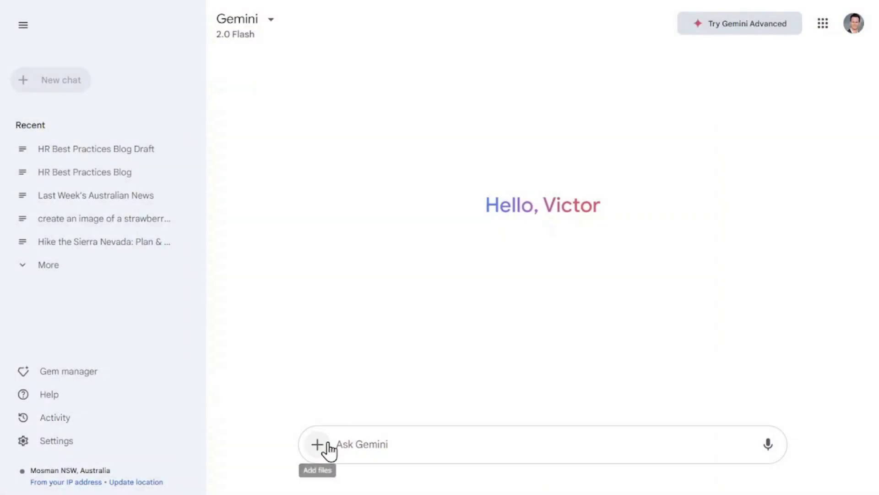
Attach the photo of fresh vegetables to a new chat and ask Gemini "can you analyse this?".
click(326, 449)
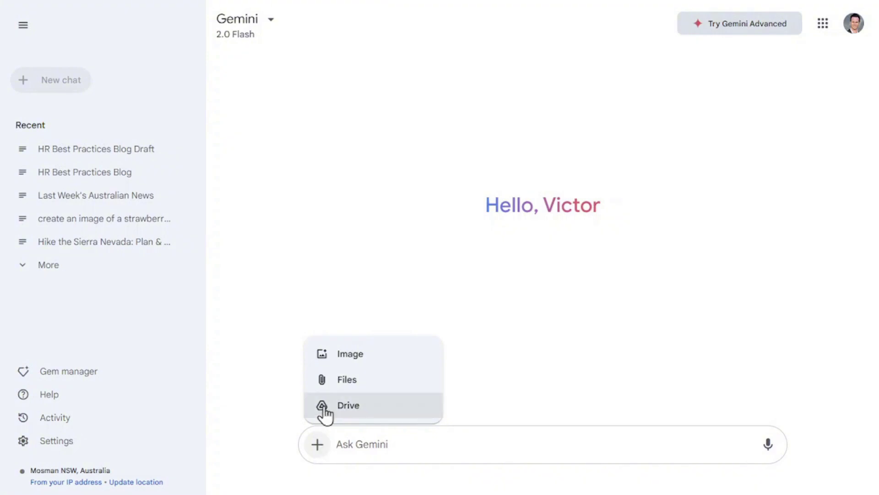
click(343, 354)
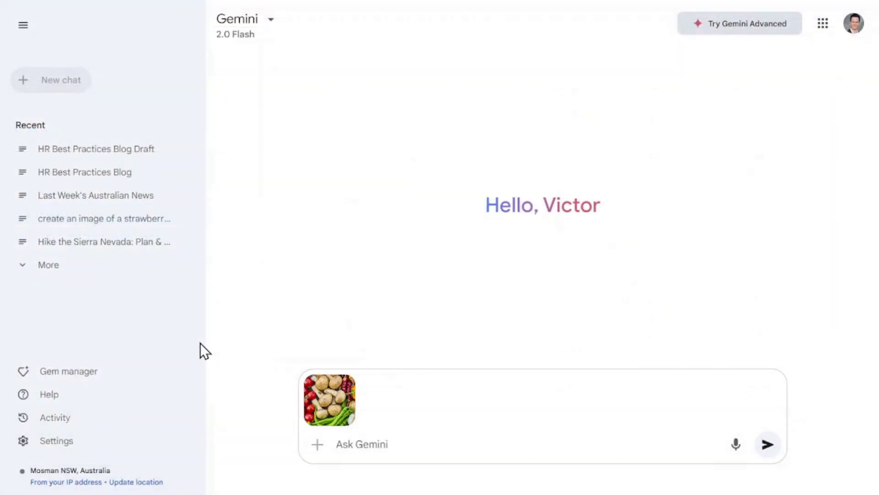
text(can you analyse this?)
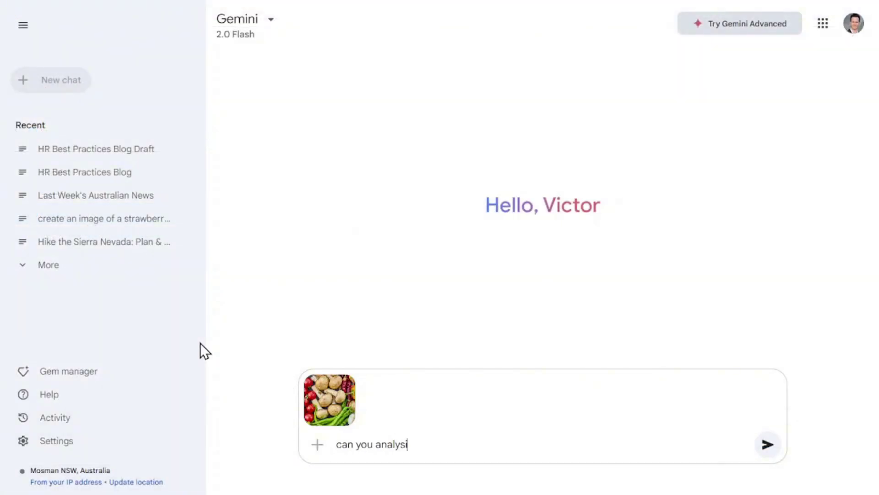
key(Return)
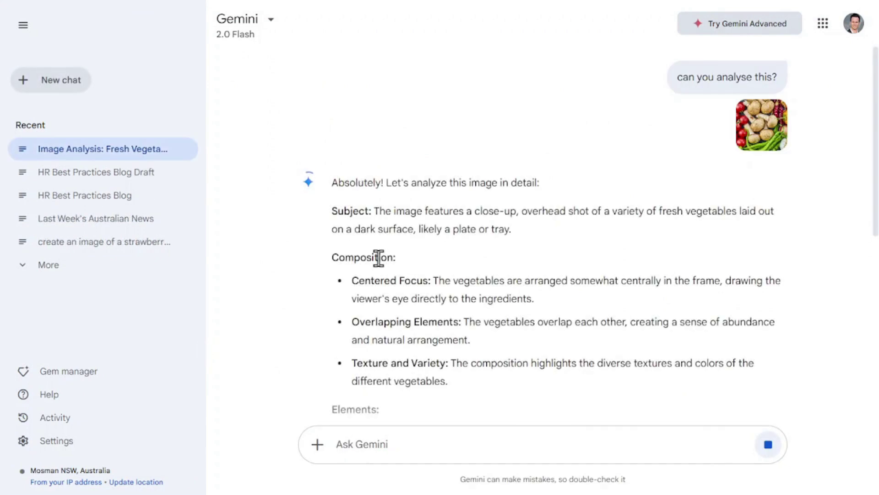
Read the vegetable image analysis through to its possible use cases and view the additional options for the response.
scroll(379, 259, down, 3)
scroll(379, 259, down, 12)
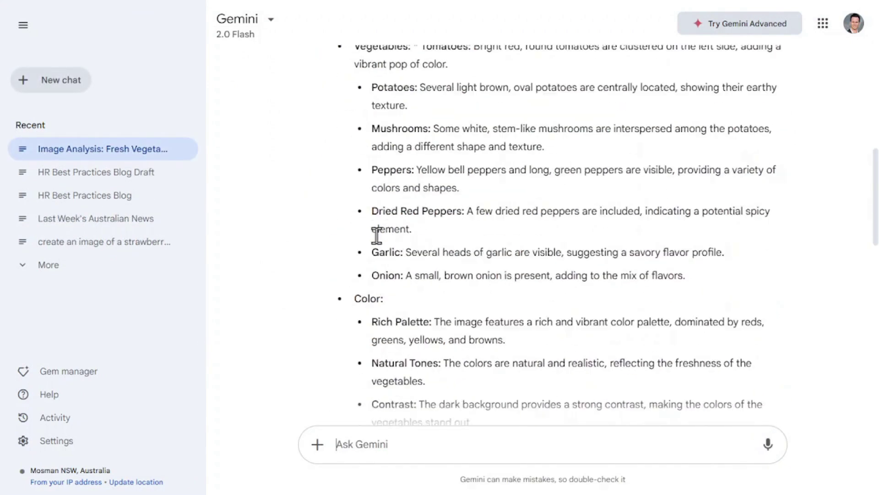
scroll(391, 291, down, 5)
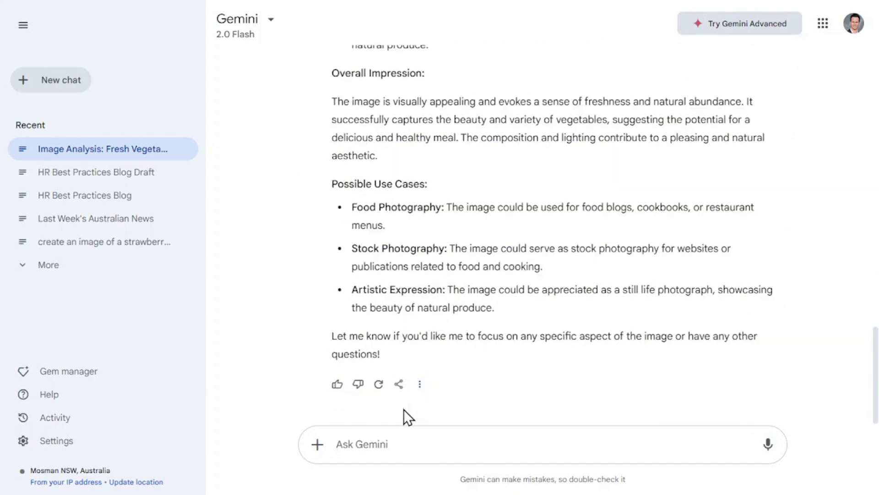
click(419, 384)
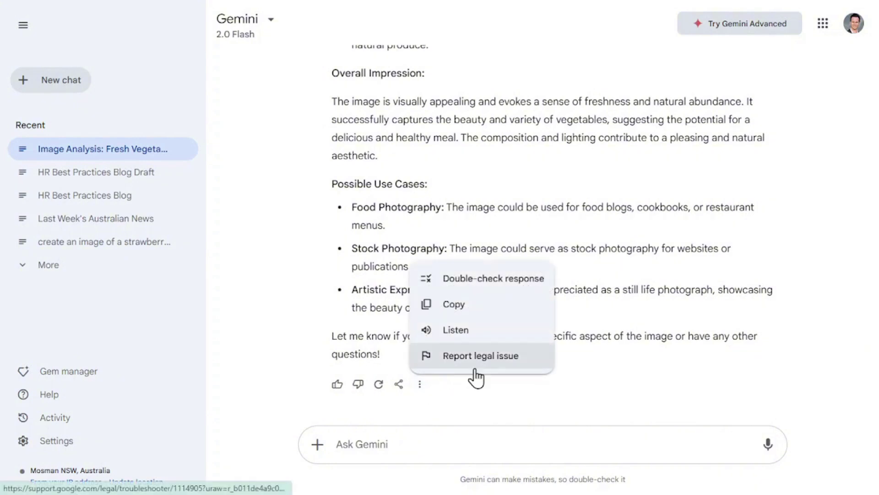
click(388, 412)
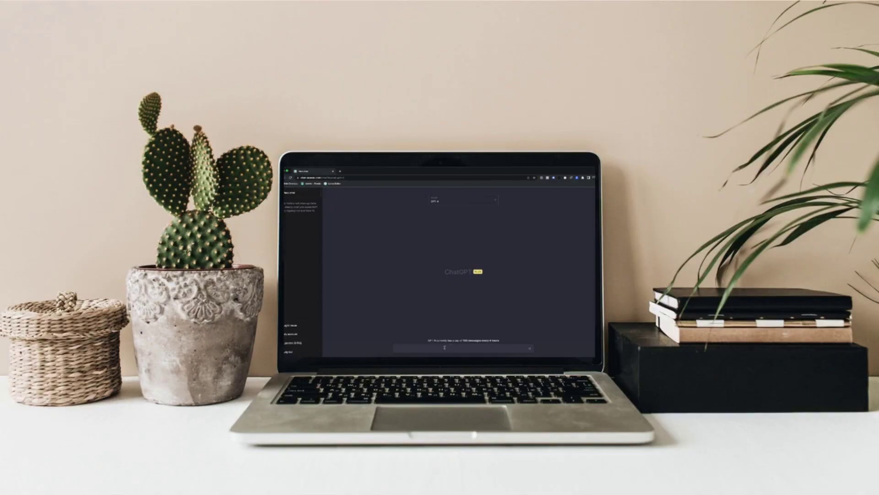
text(What is the difference between ChatGPT-3 and ChatGPT-4?)
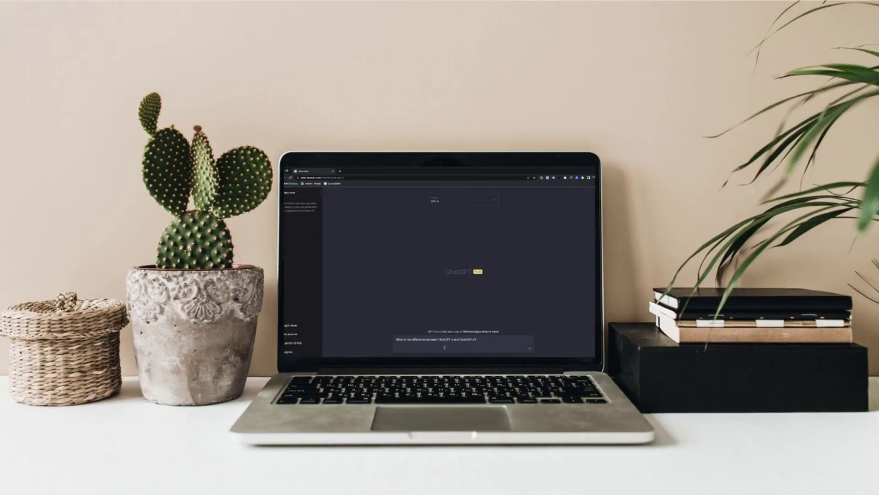
key(Return)
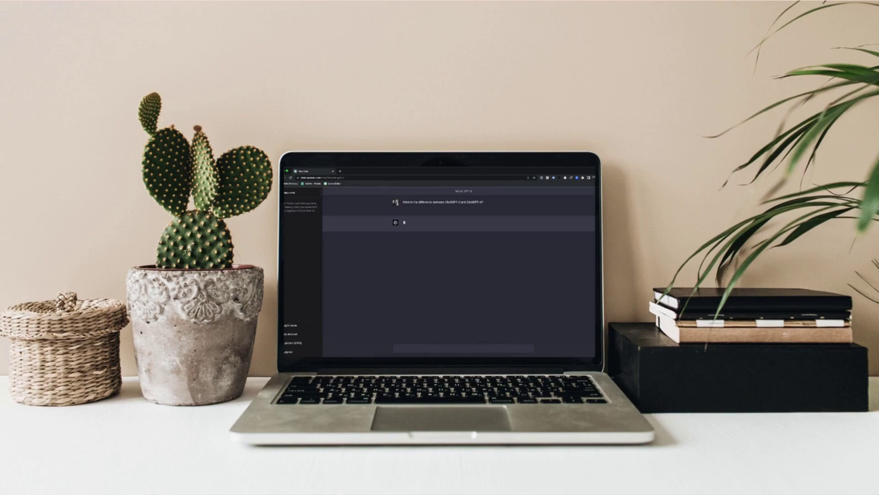